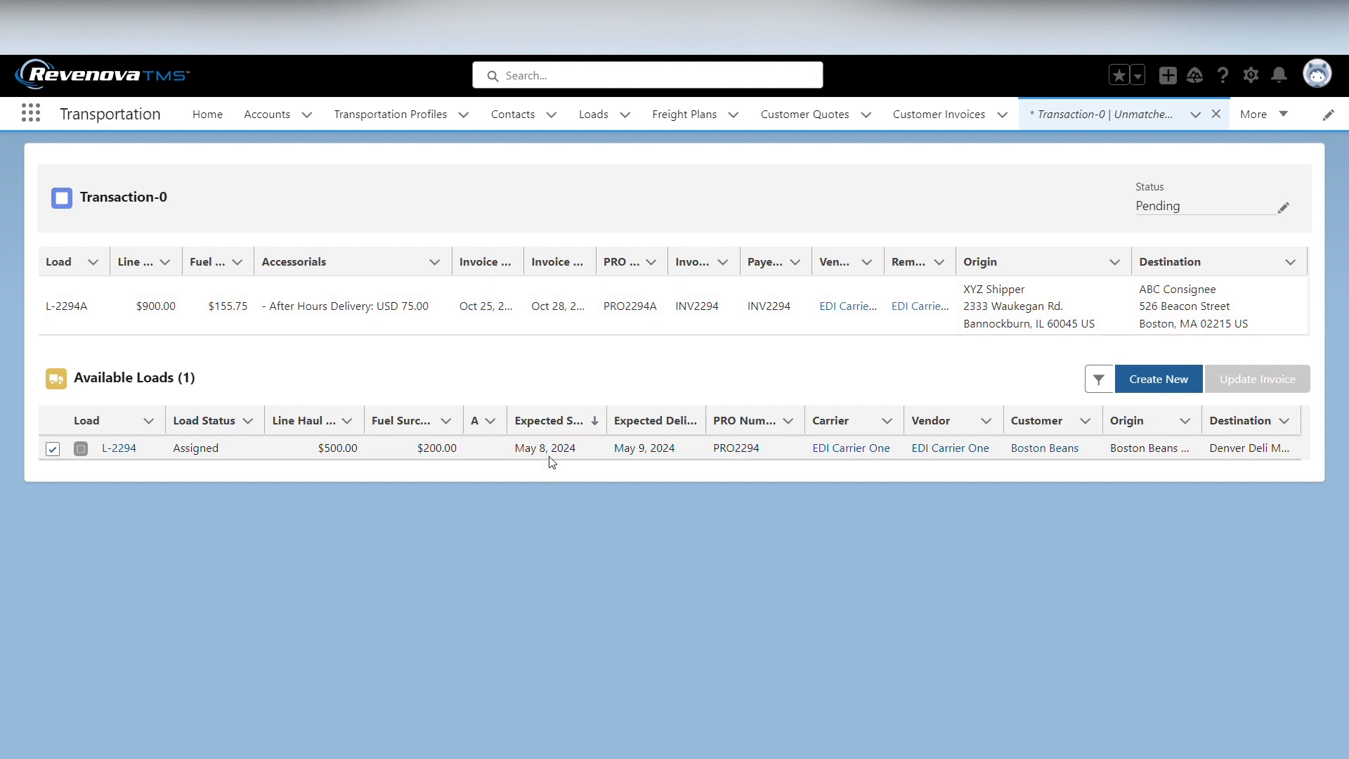
- Open the available loads filters and look through the carrier and customer options without changing them
click(1101, 379)
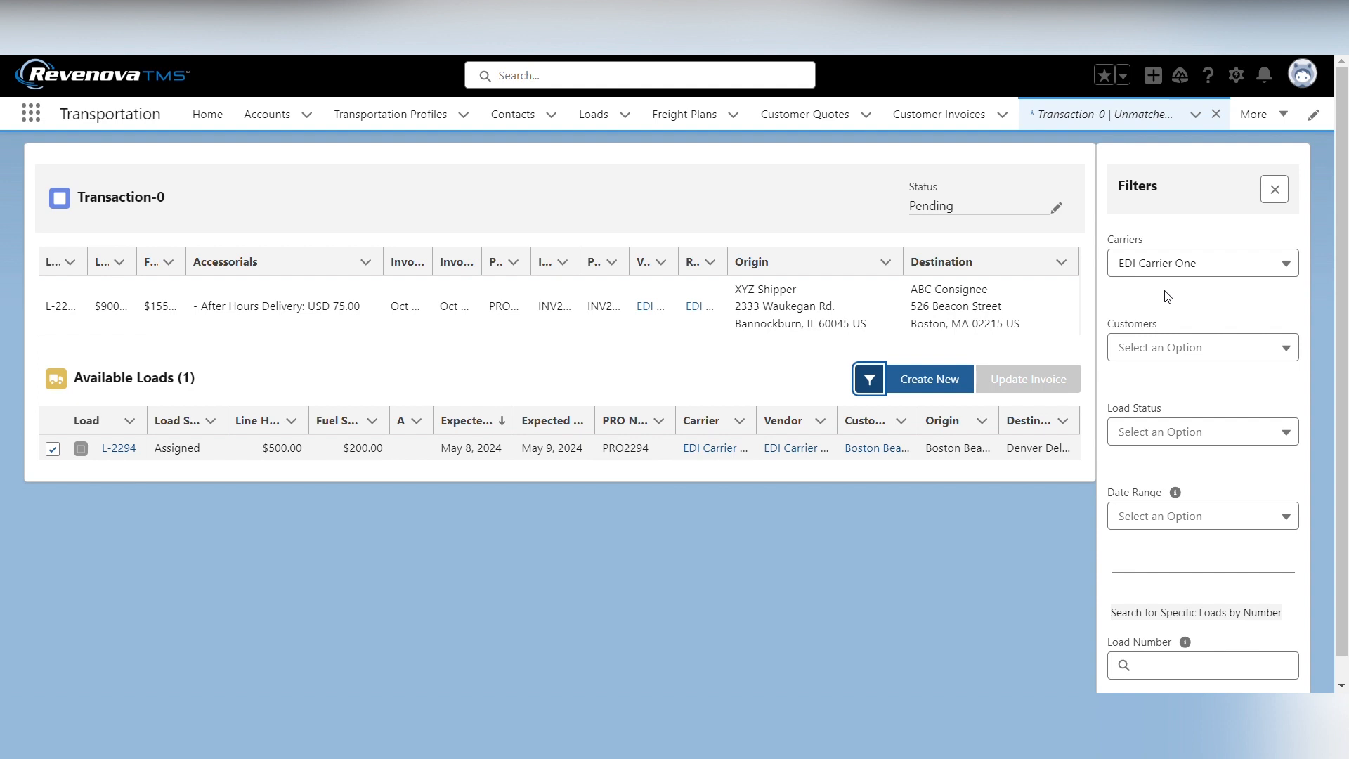
click(1163, 265)
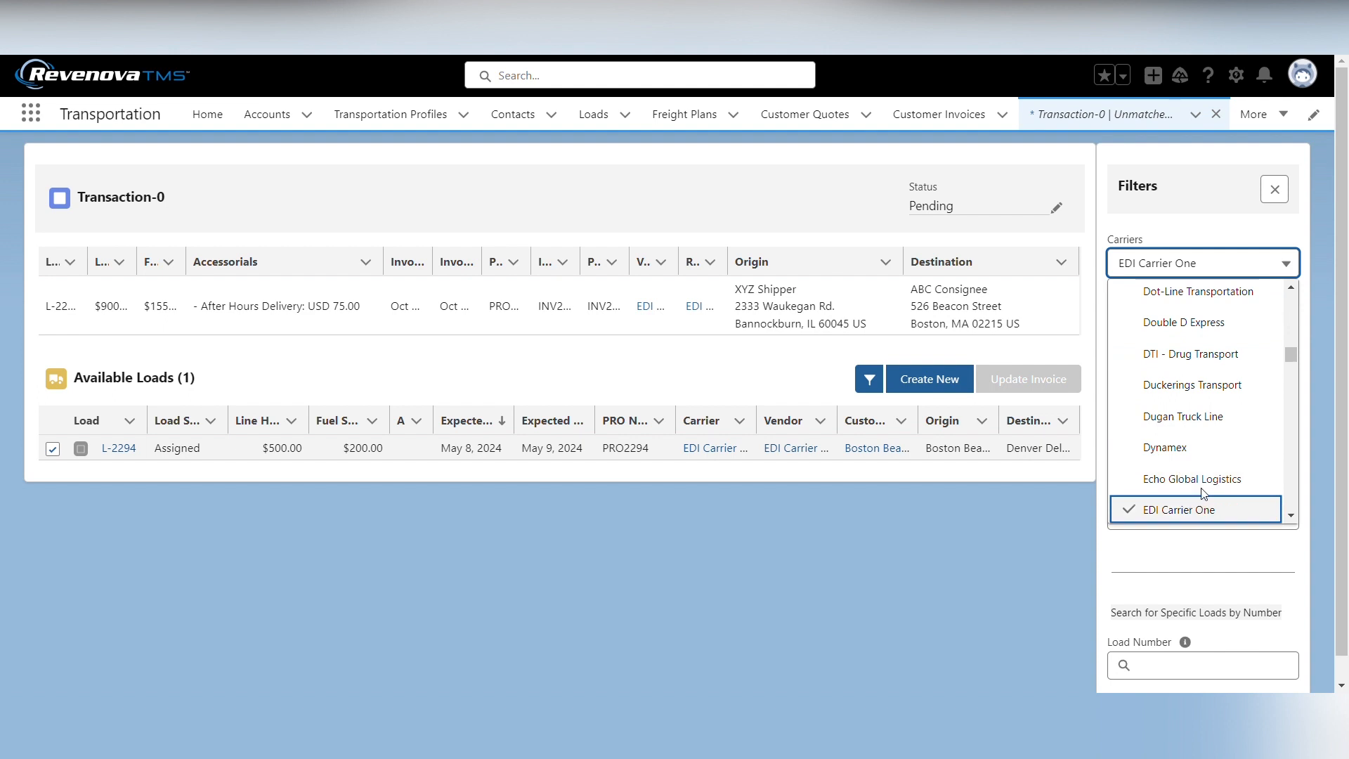
click(1217, 233)
click(1146, 355)
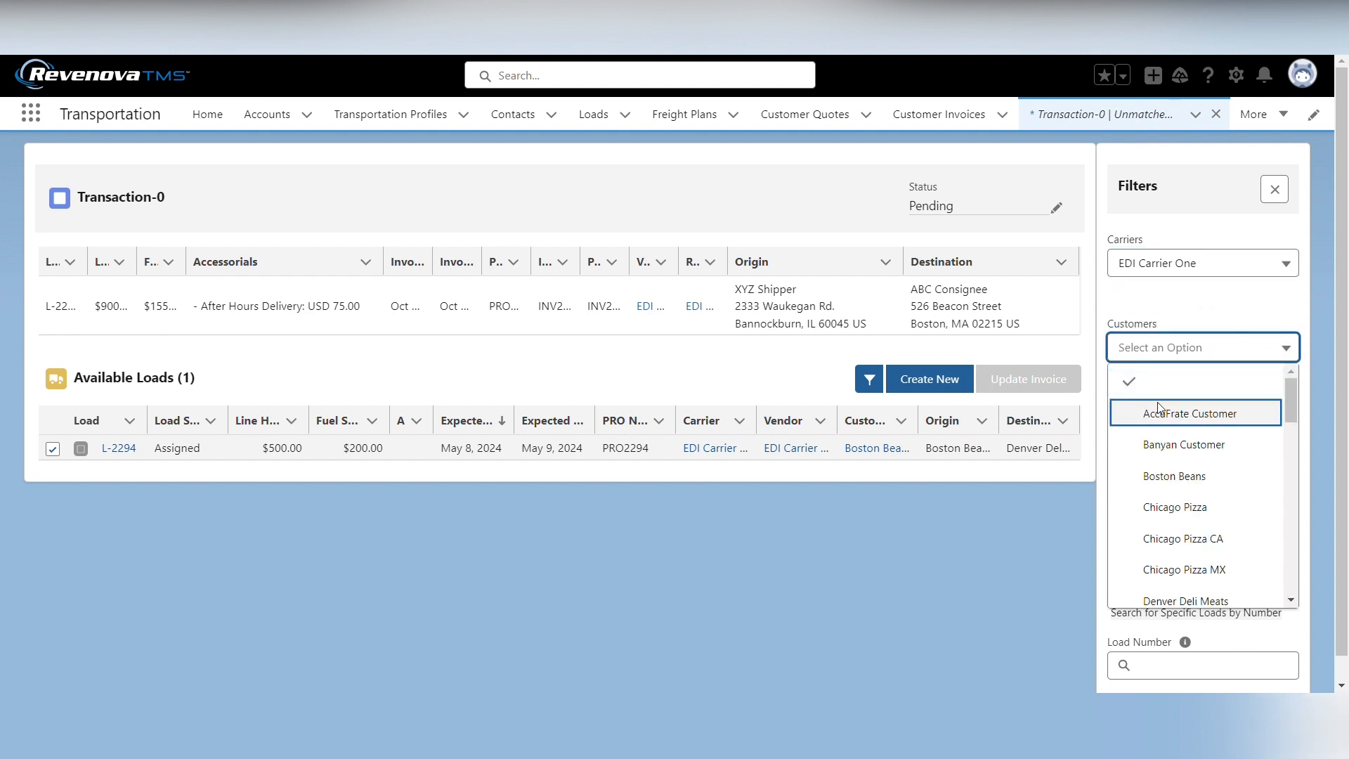
click(1209, 316)
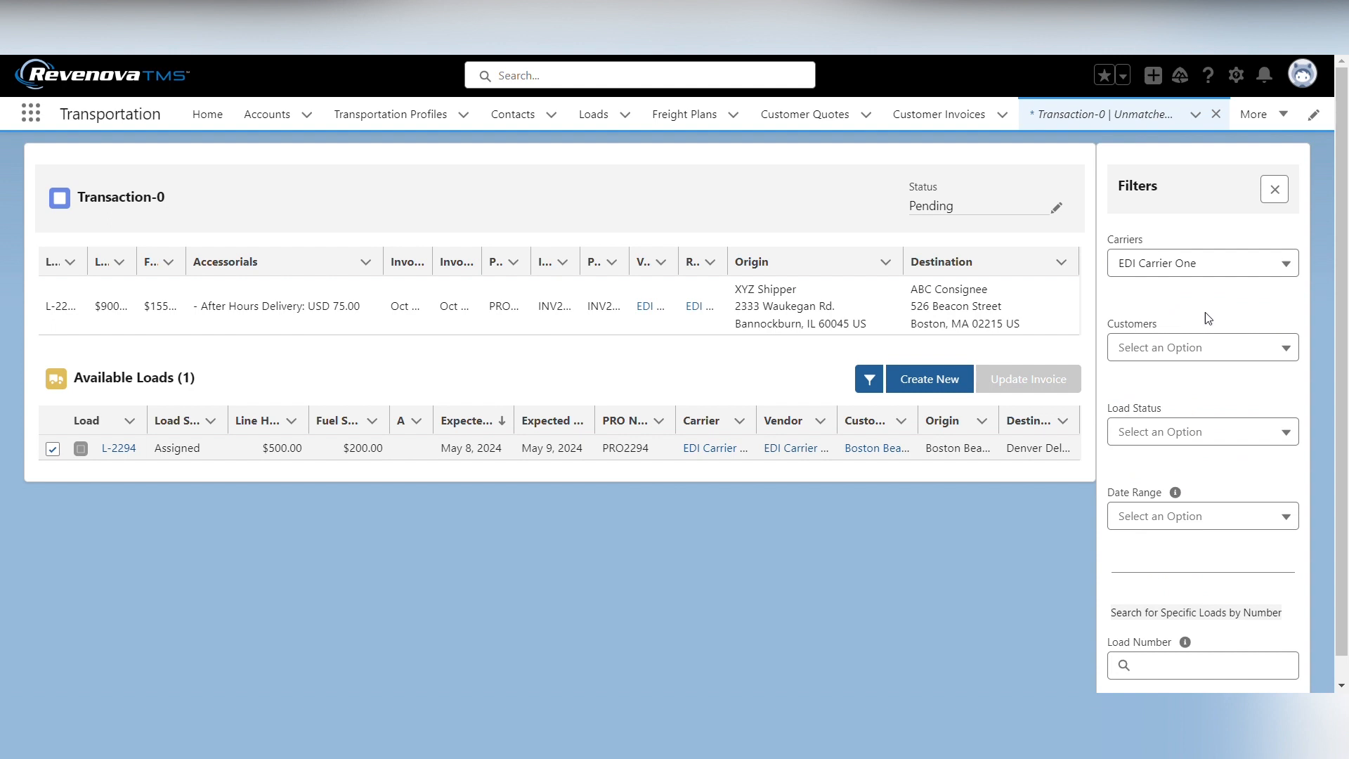
- Look through the load status and date range filter options without selecting any
click(1179, 440)
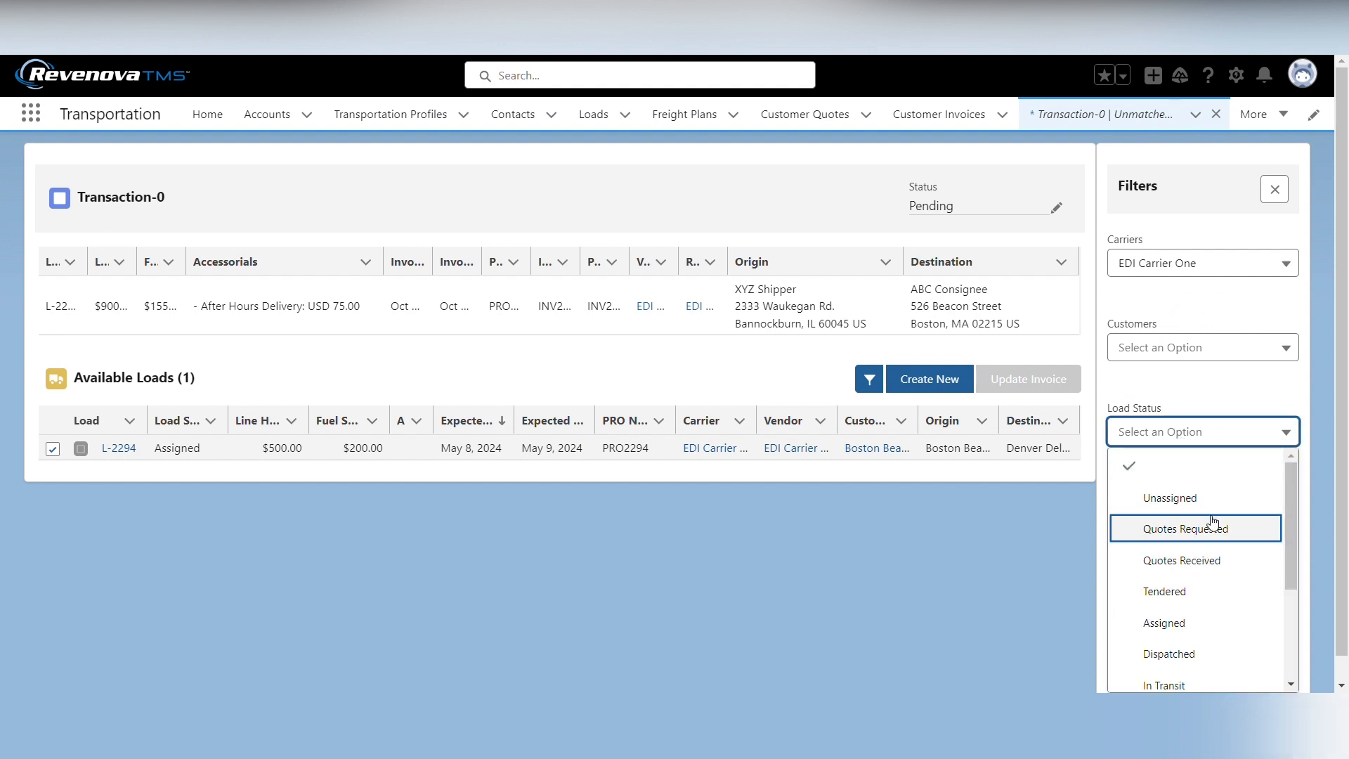
scroll(1213, 521, down, 1)
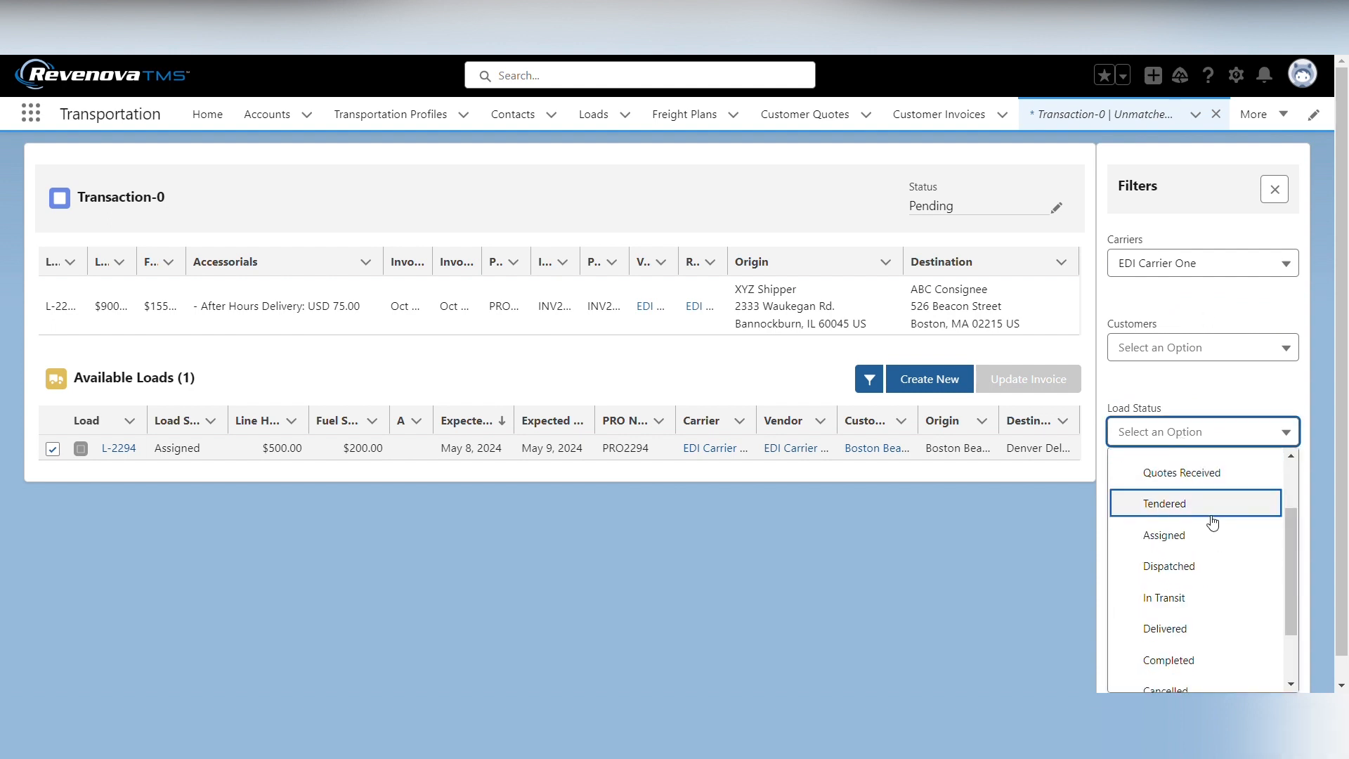
scroll(1212, 524, down, 1)
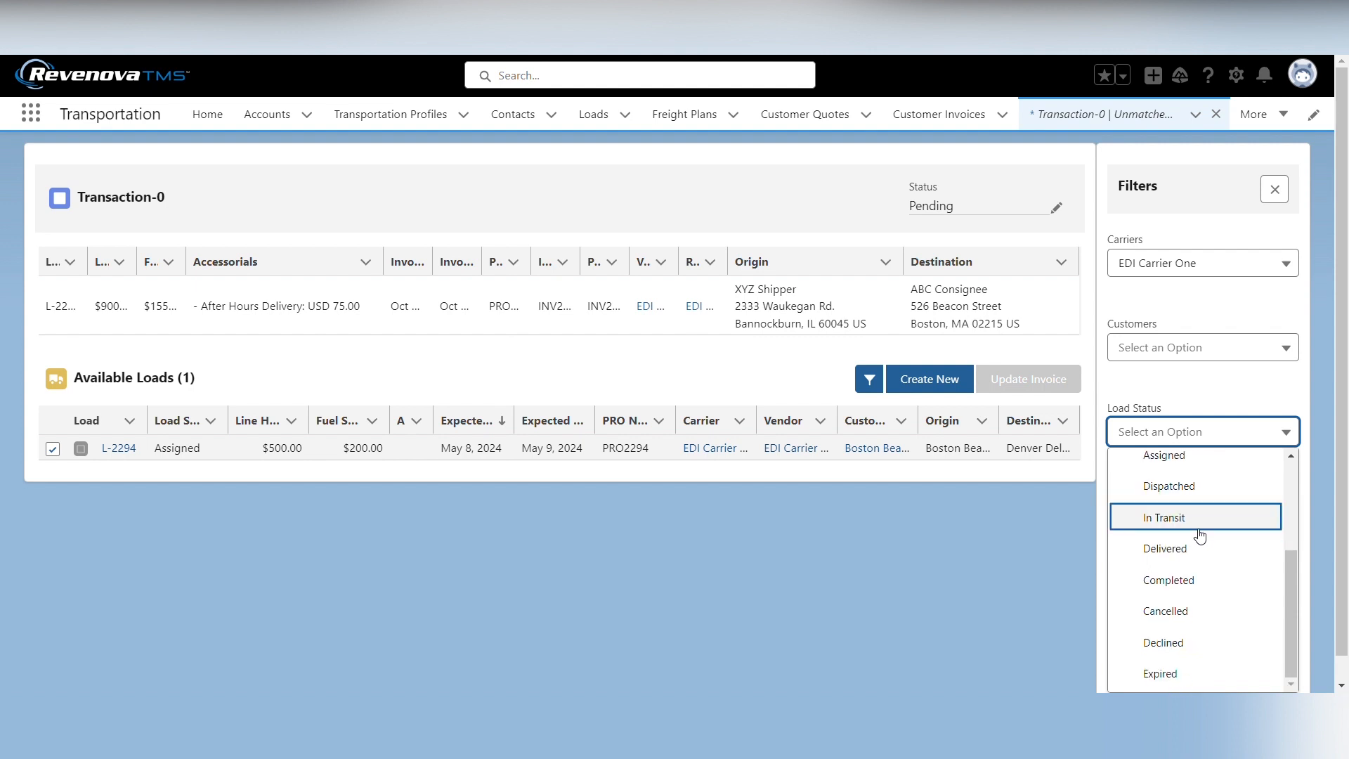
click(1198, 391)
scroll(1194, 456, down, 1)
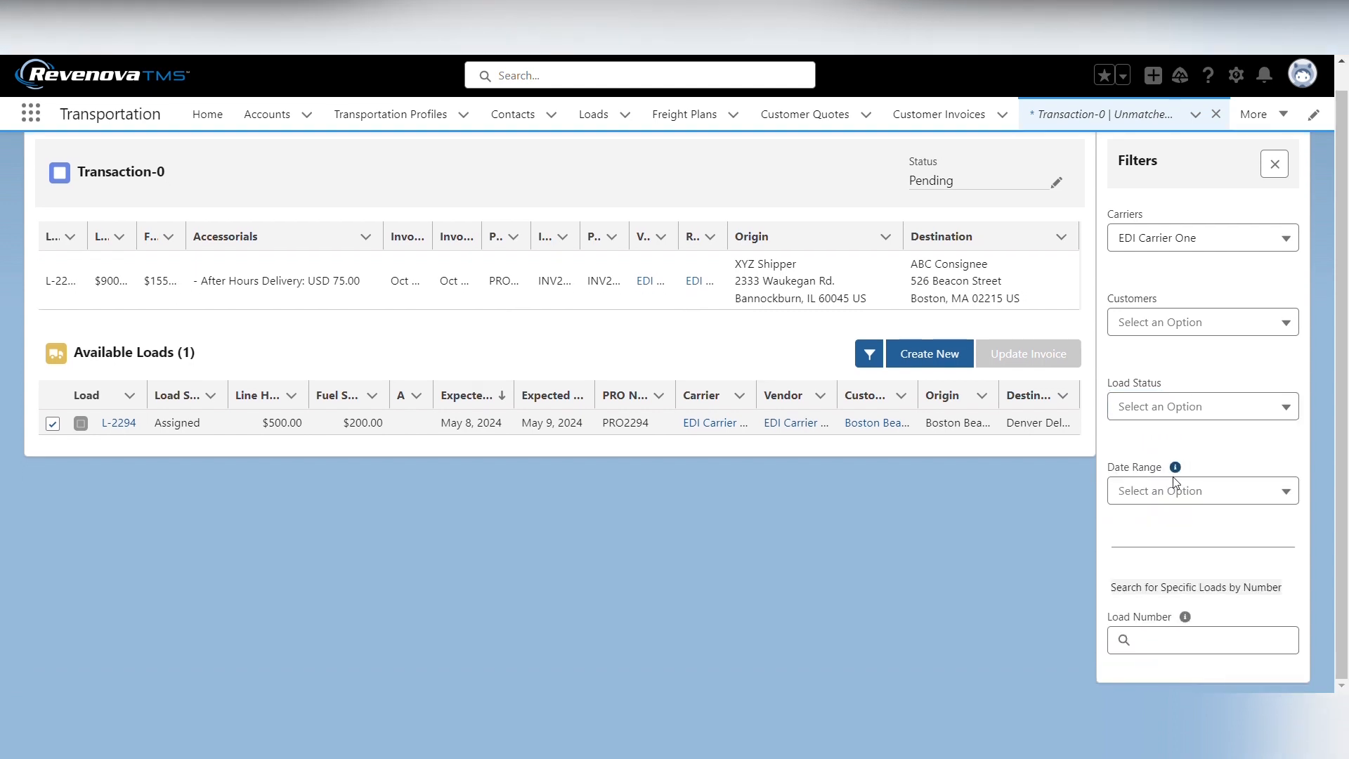
click(1170, 492)
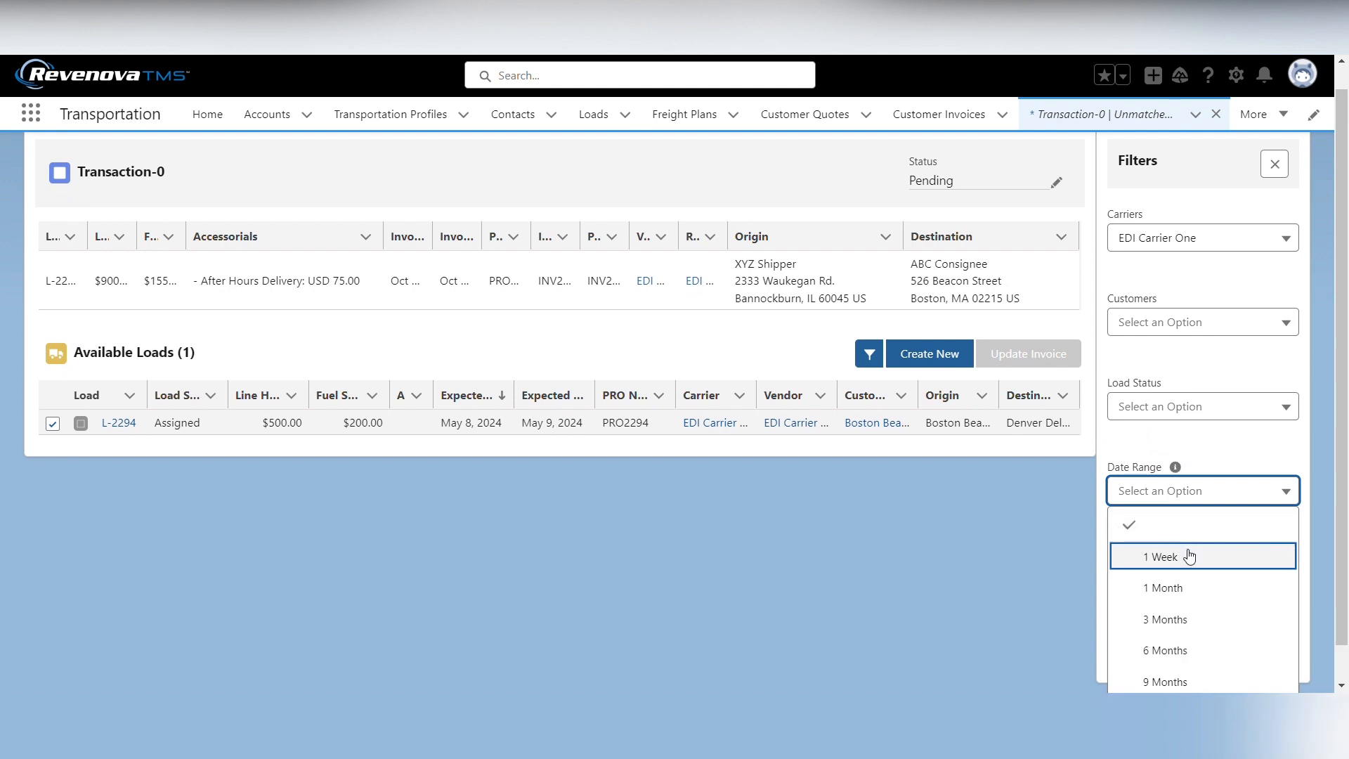
click(1203, 503)
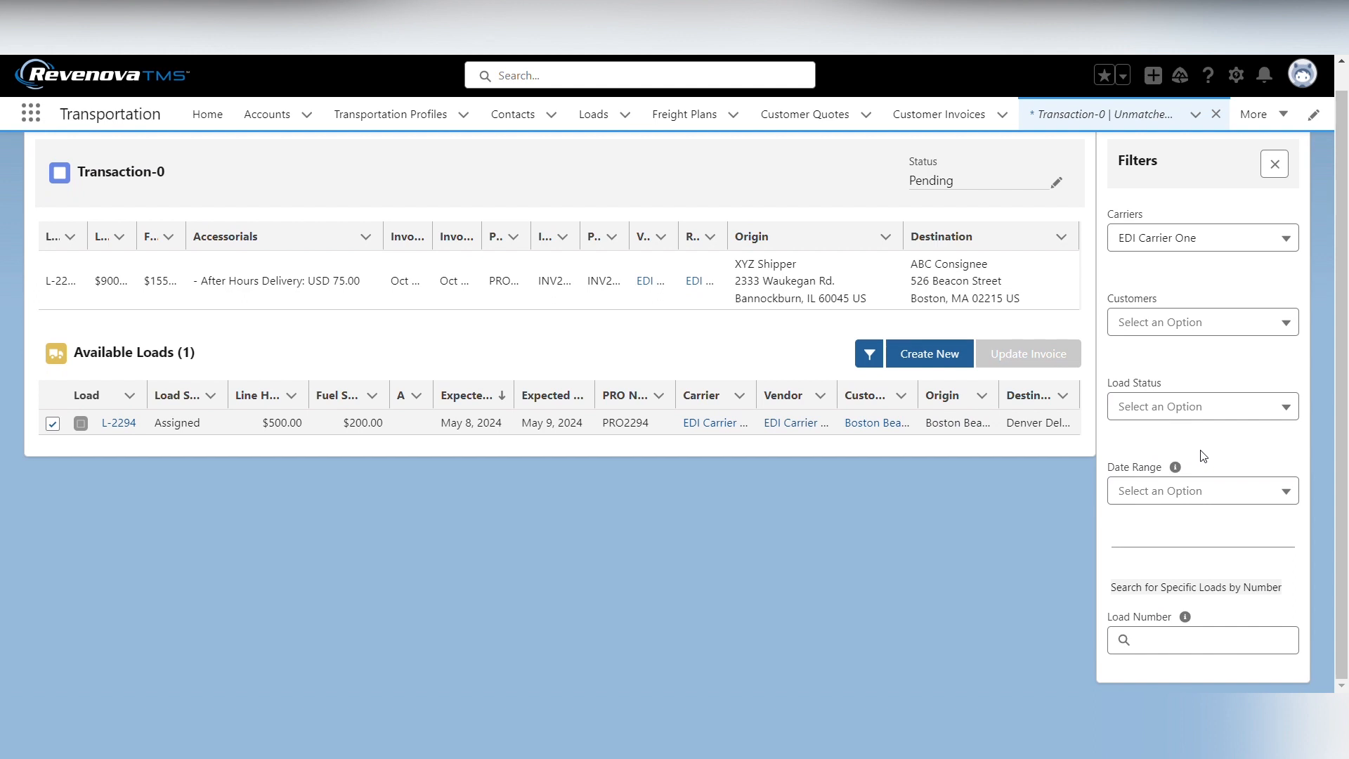
- Try searching for a specific load by number in the filters, then clear the entry and close the filters
click(1176, 651)
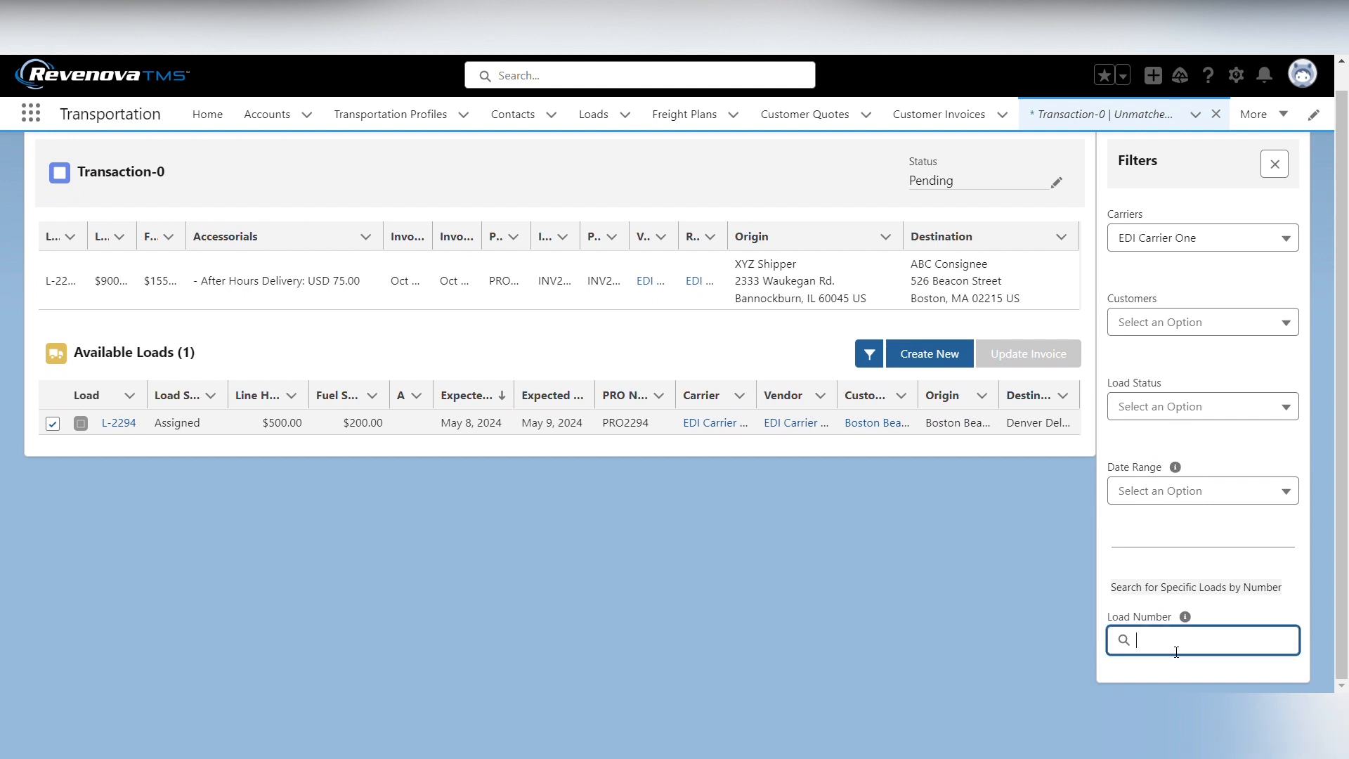
text(L)
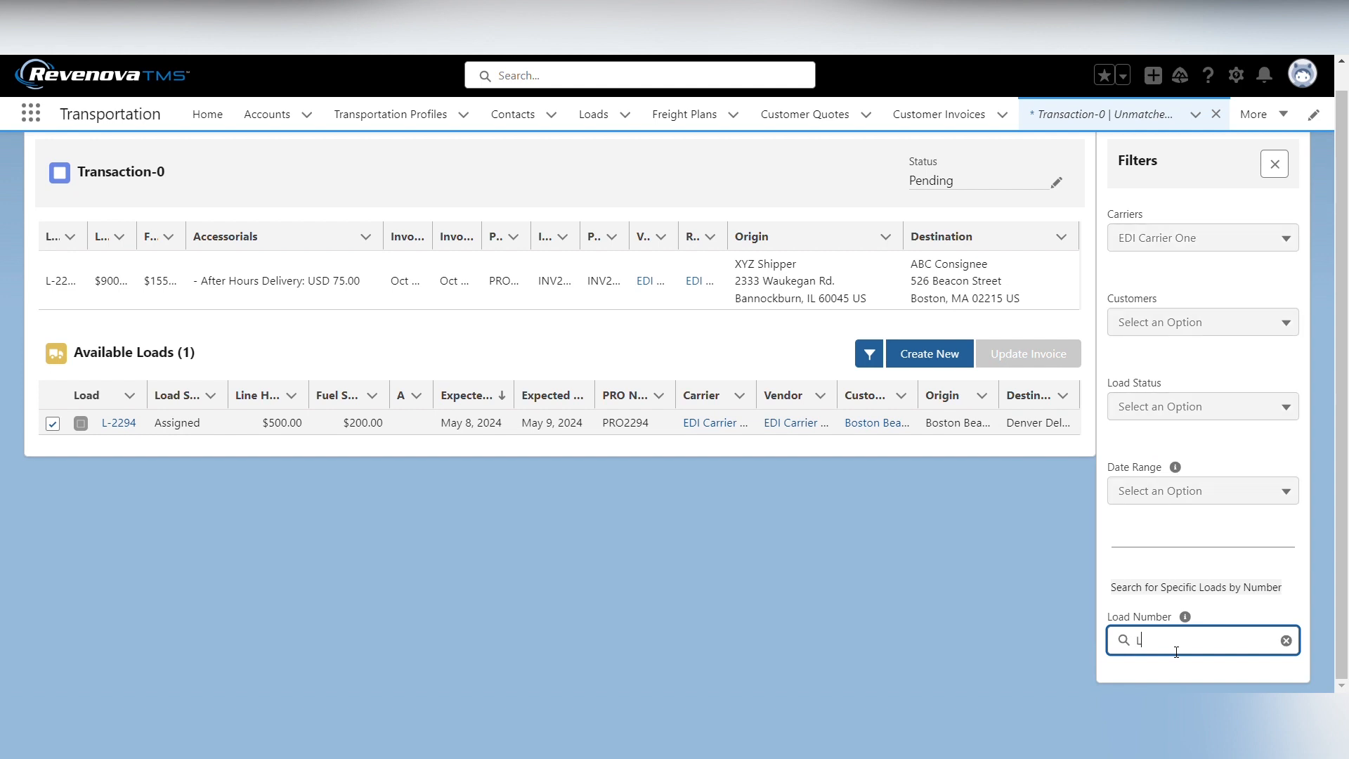
text(299)
key(BackSpace)
key(BackSpace)
key(BackSpace)
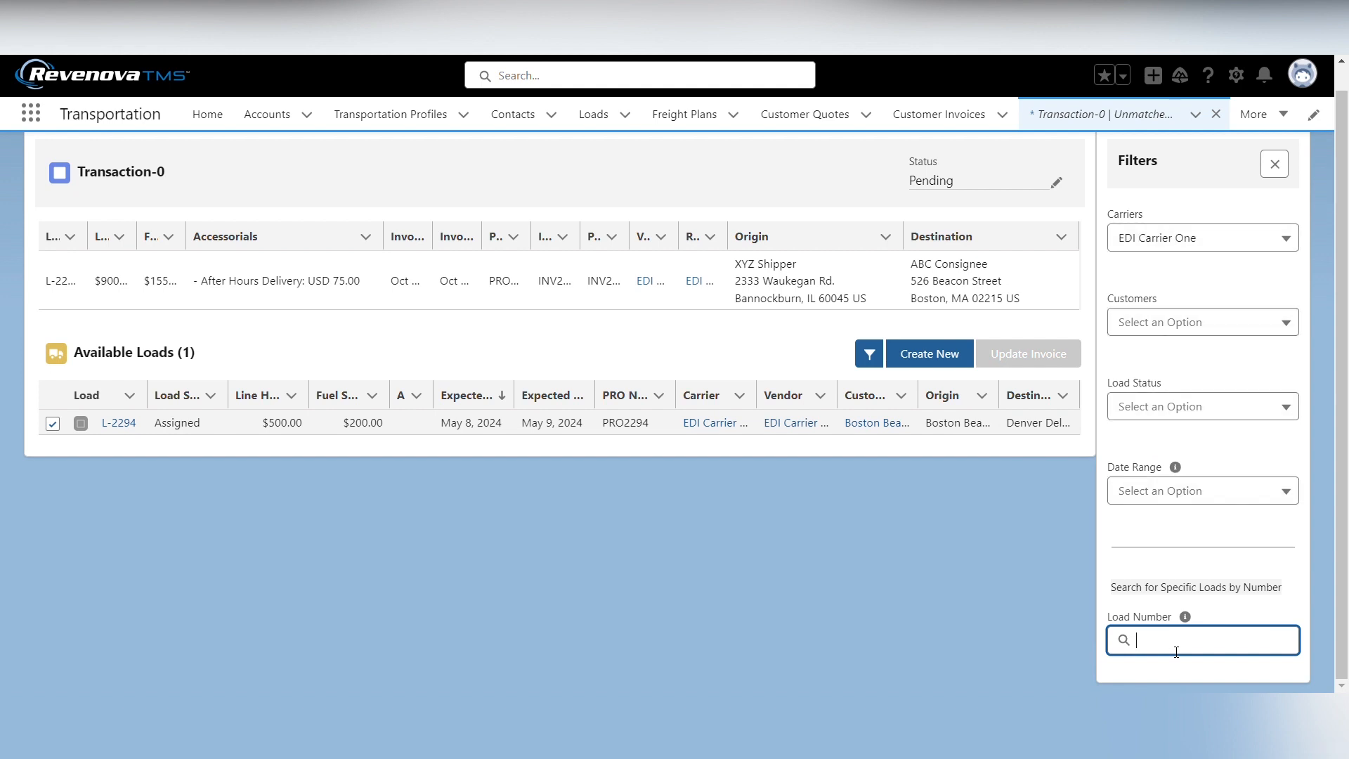
click(1277, 176)
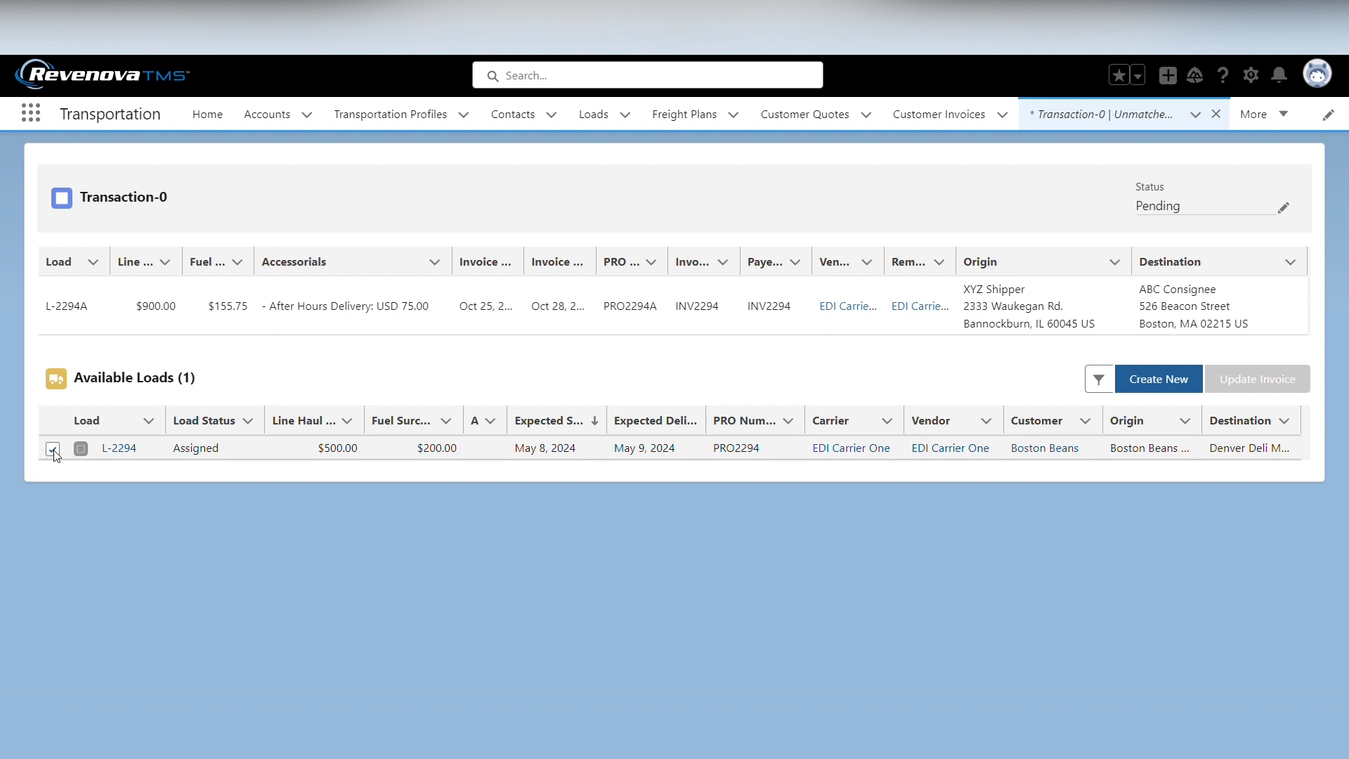
- Create a new vendor invoice for the selected load L-2294 from the unmatched EDI transaction and dismiss the notification
click(1171, 386)
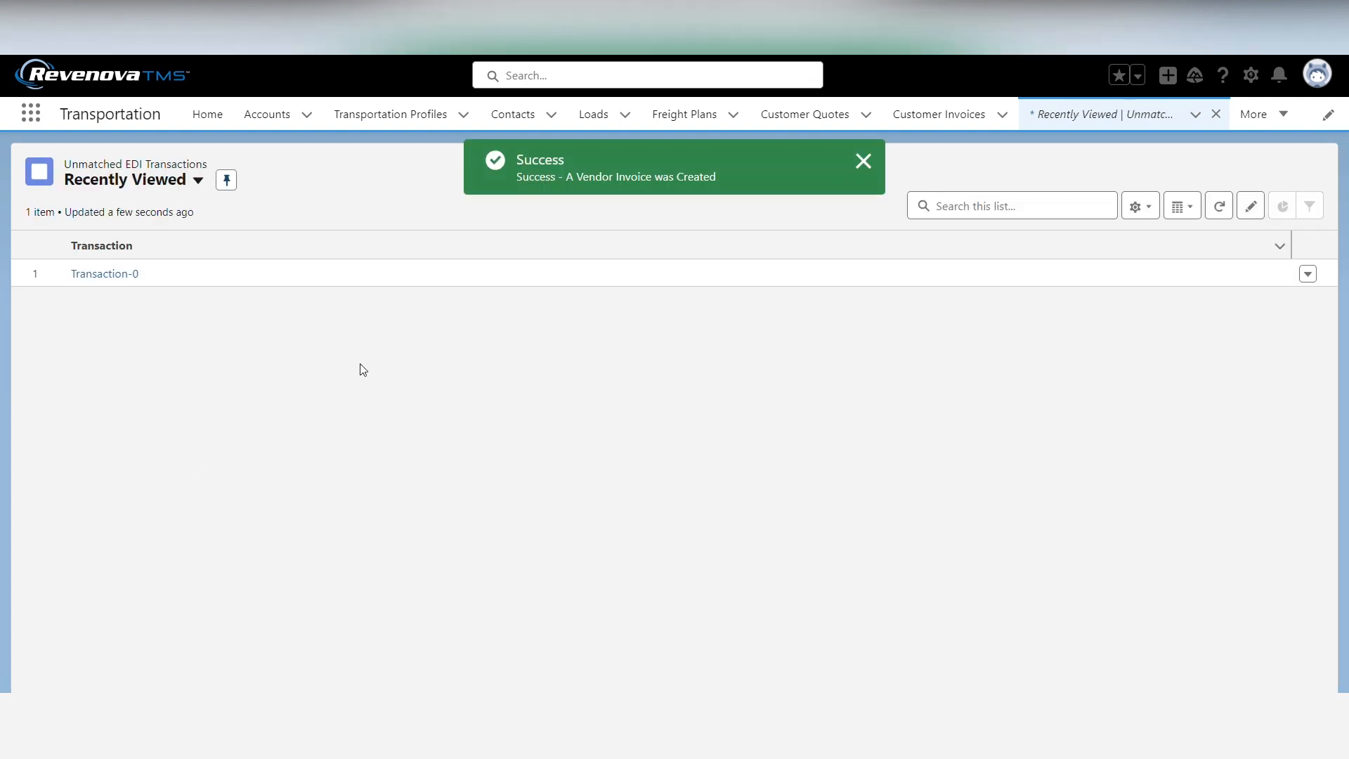
click(876, 161)
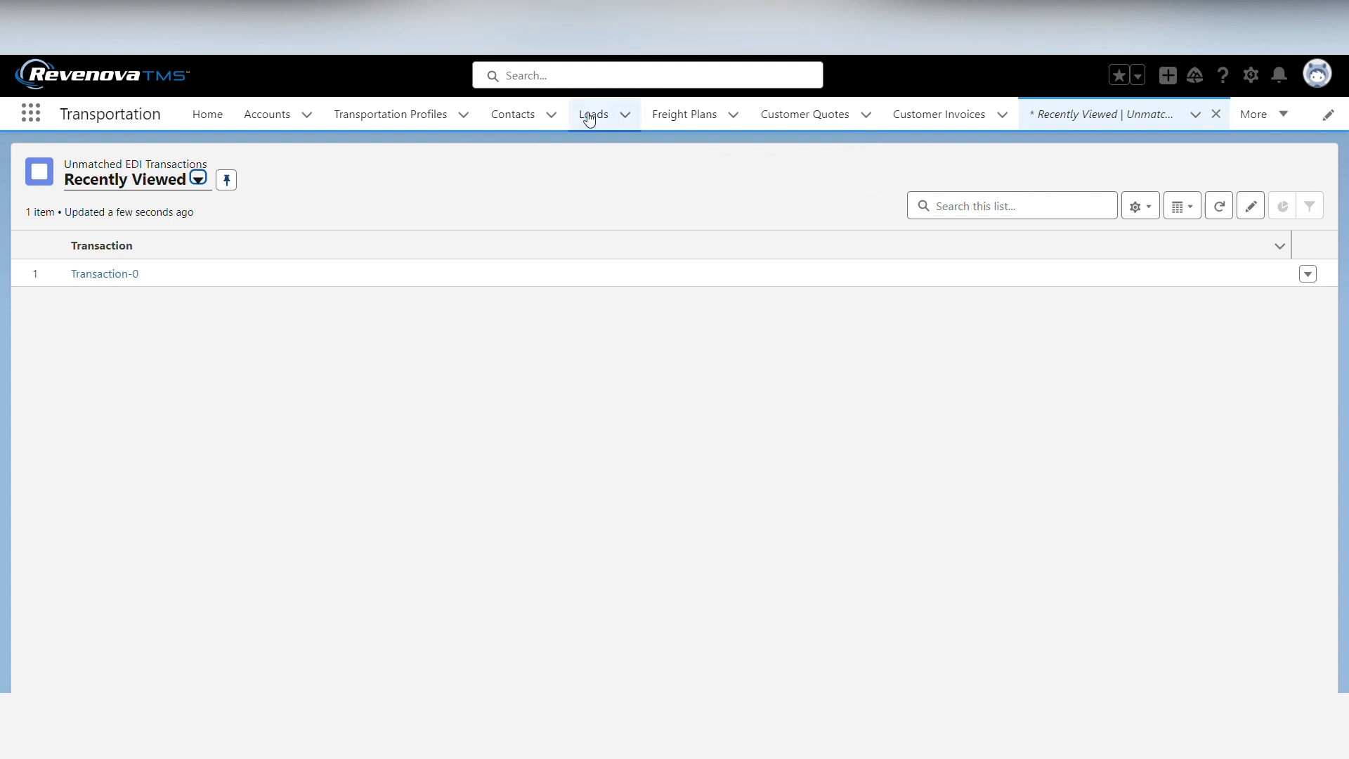
click(1105, 158)
key(F5)
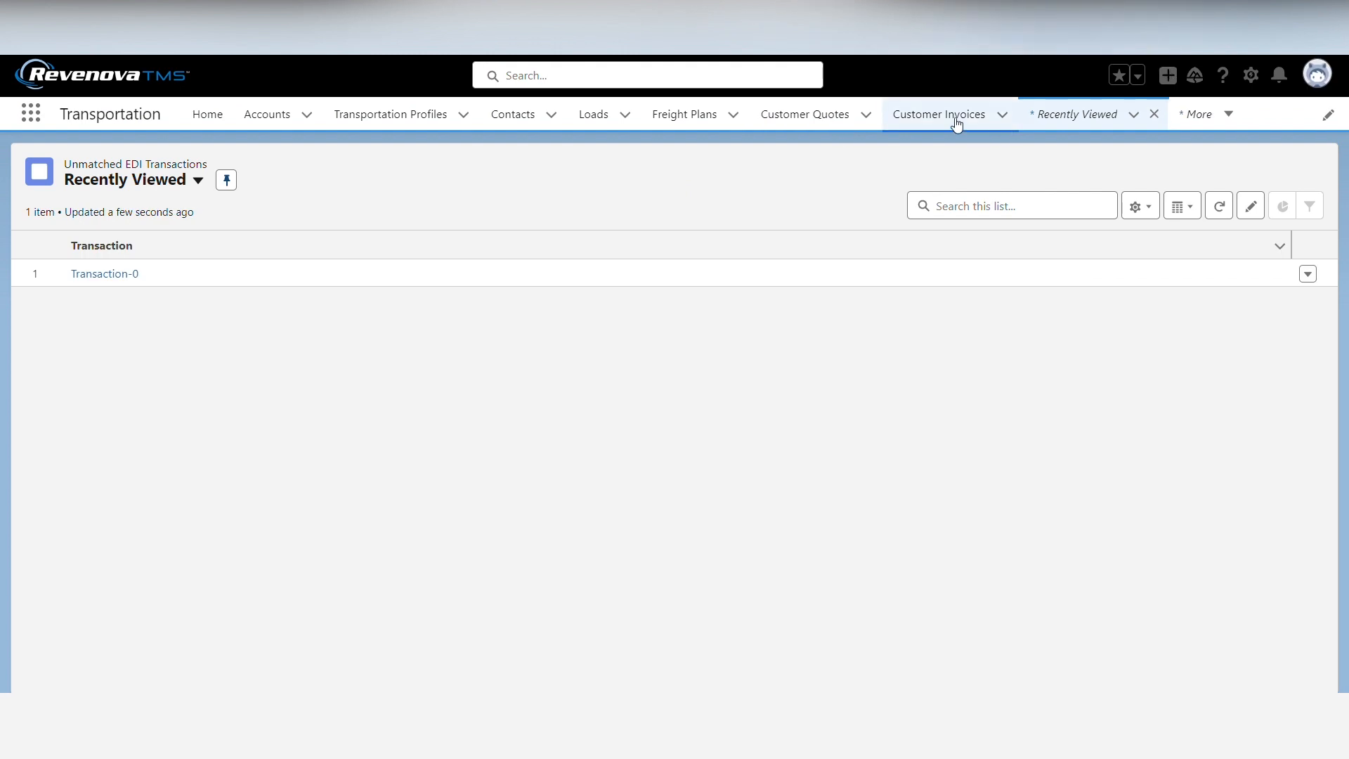
- Open load L-2294 and go to its vendor invoices among the quotes and invoices
click(593, 114)
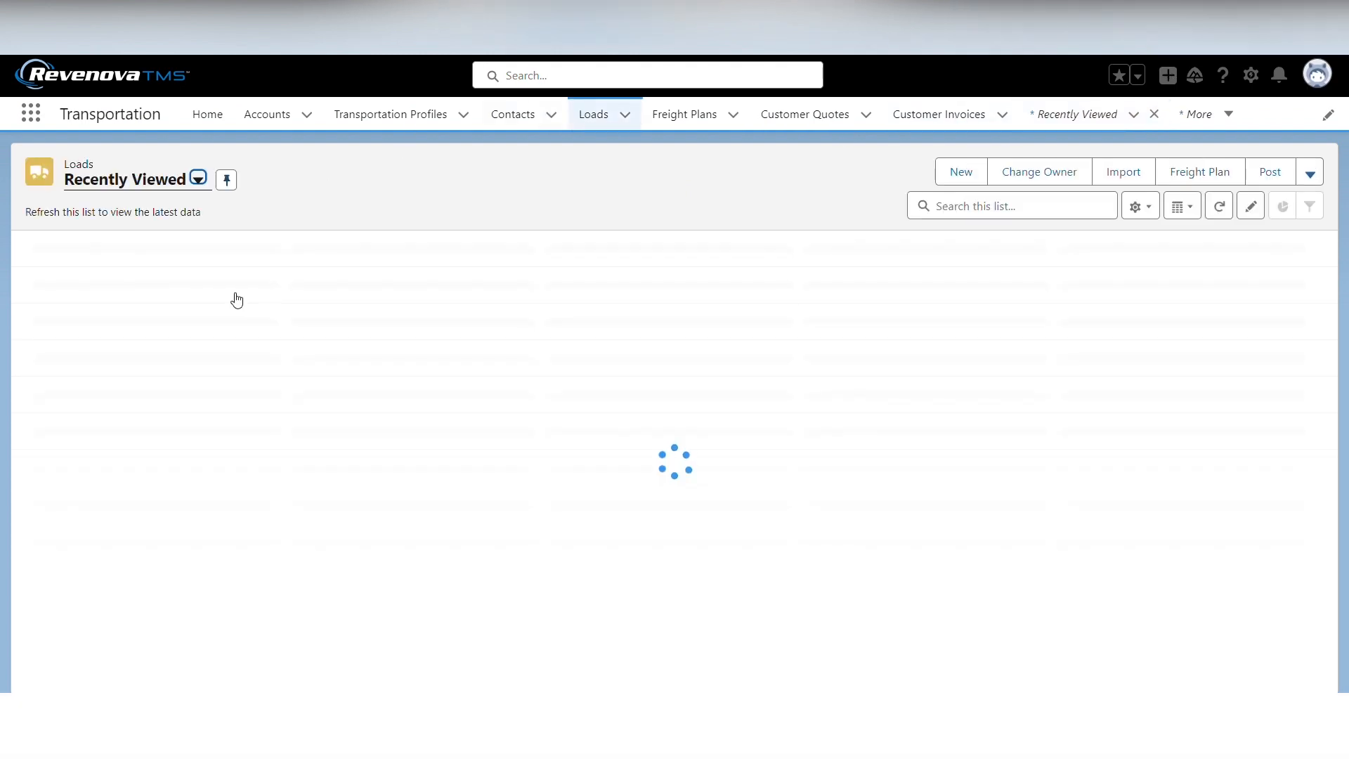
click(118, 303)
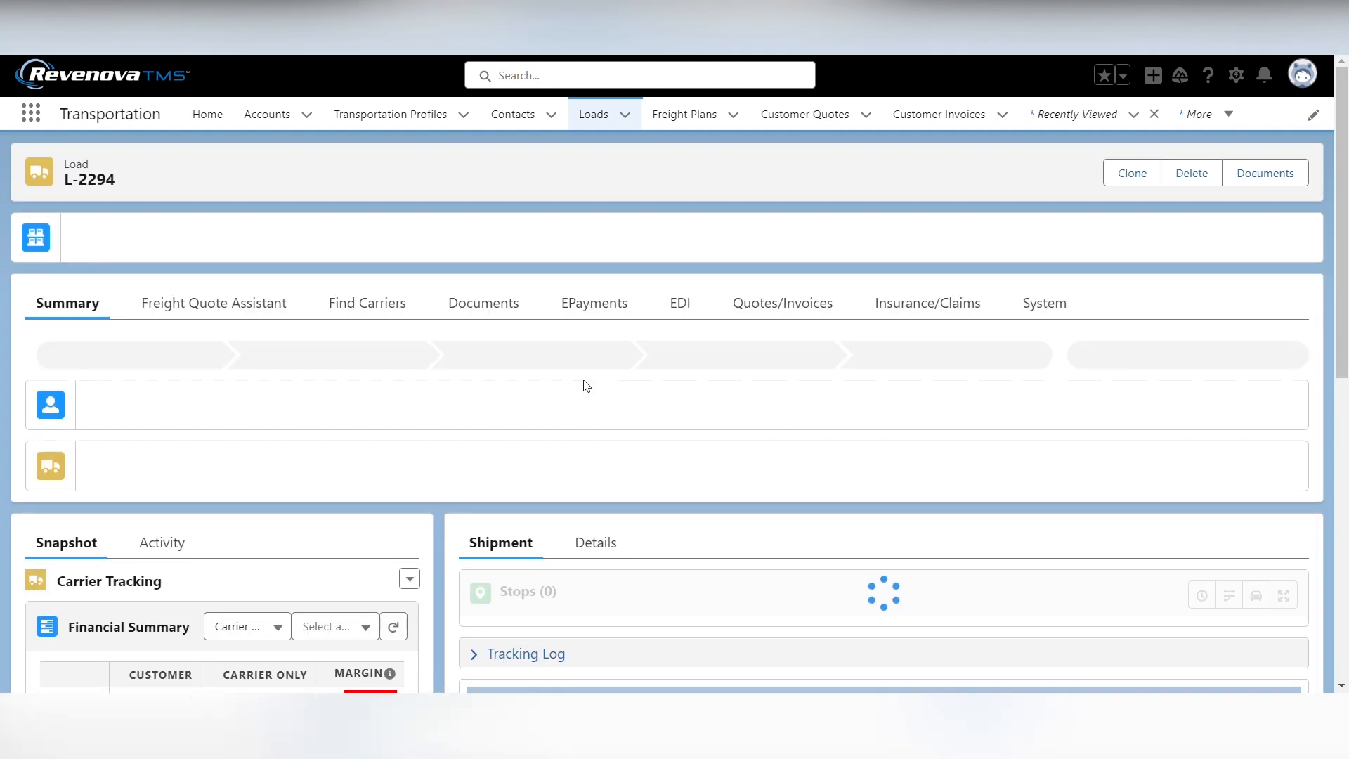
click(777, 306)
scroll(433, 497, down, 2)
scroll(434, 497, down, 8)
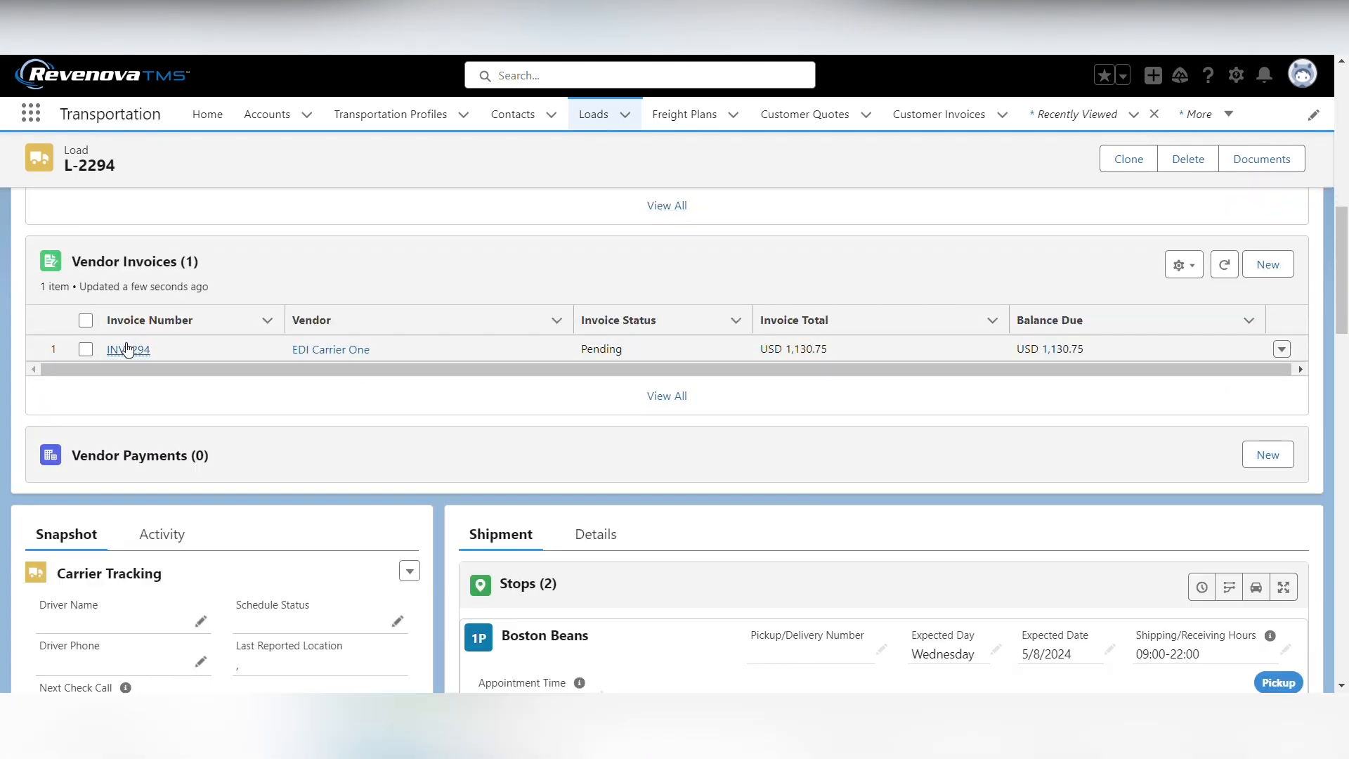
- Open the load's vendor invoice for EDI Carrier One and review its charges, general information and load information
click(128, 350)
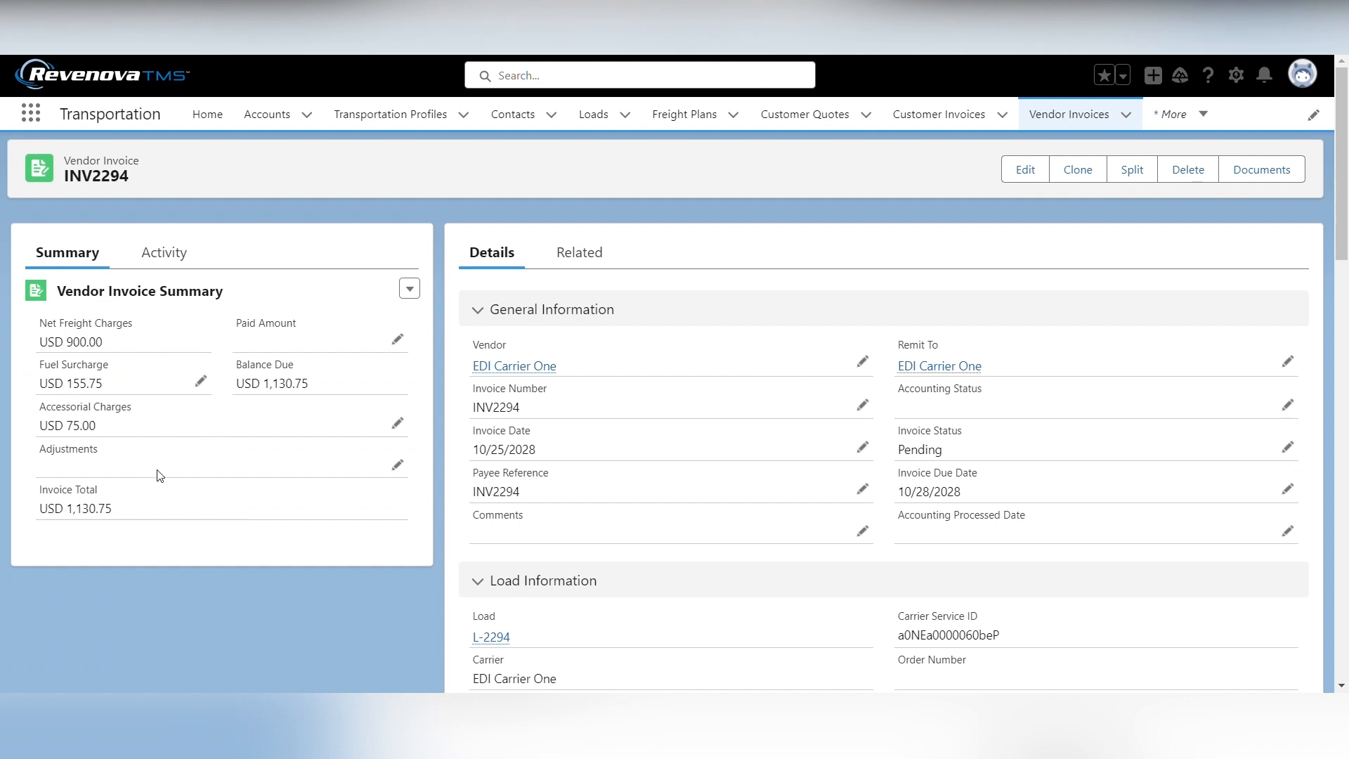
scroll(492, 474, down, 1)
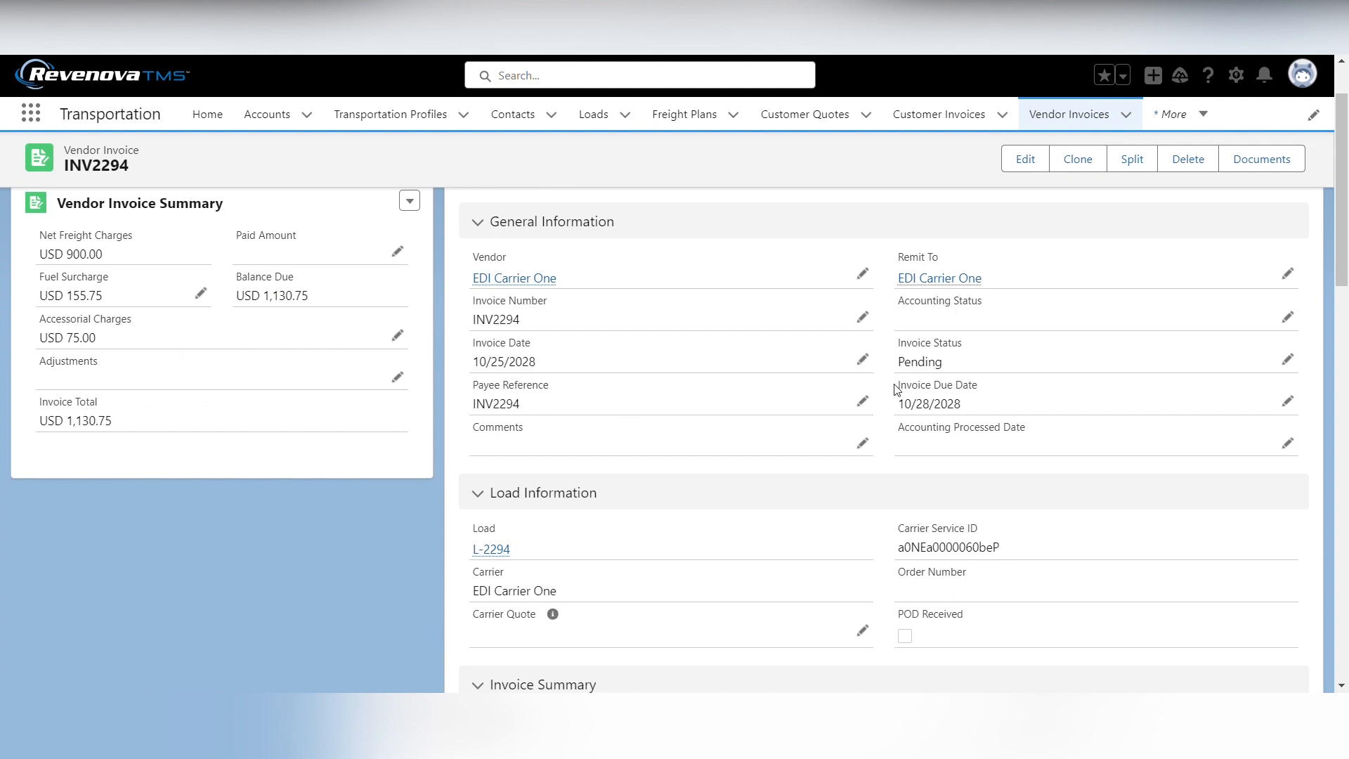
scroll(896, 388, down, 2)
scroll(896, 388, up, 3)
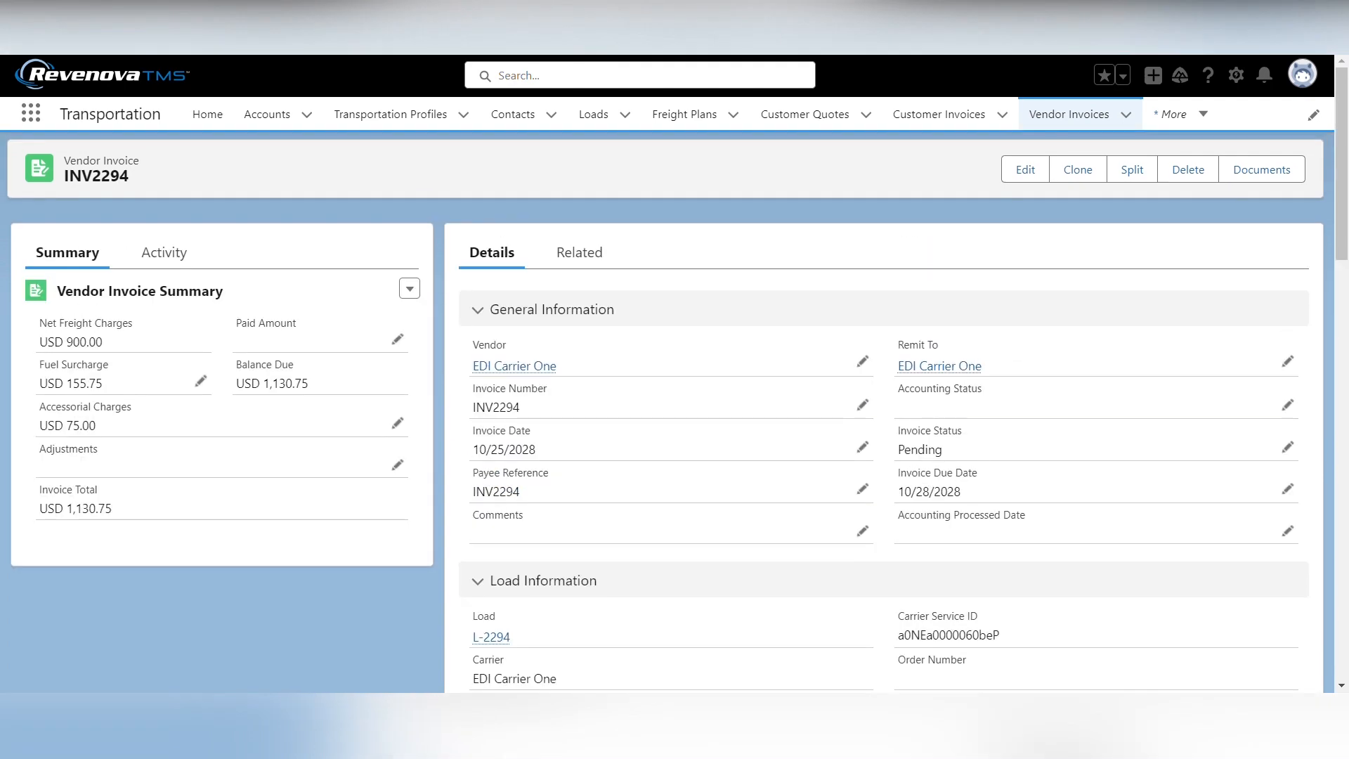